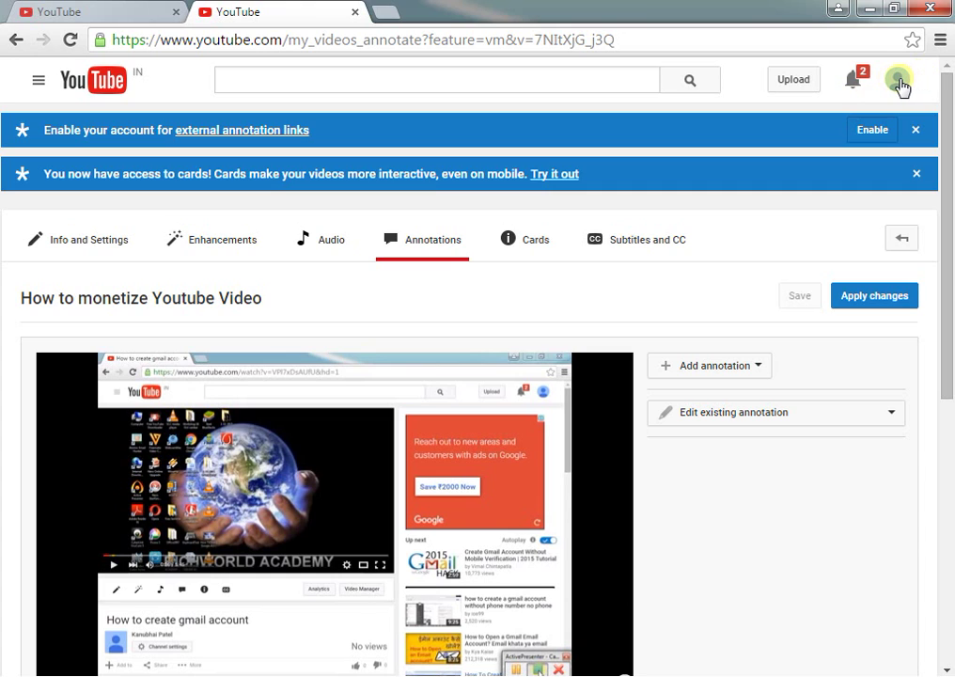
# - Open the annotations editor for the "How to monetize Youtube Video" upload from the Creator Studio dashboard
pyautogui.click(900, 86)
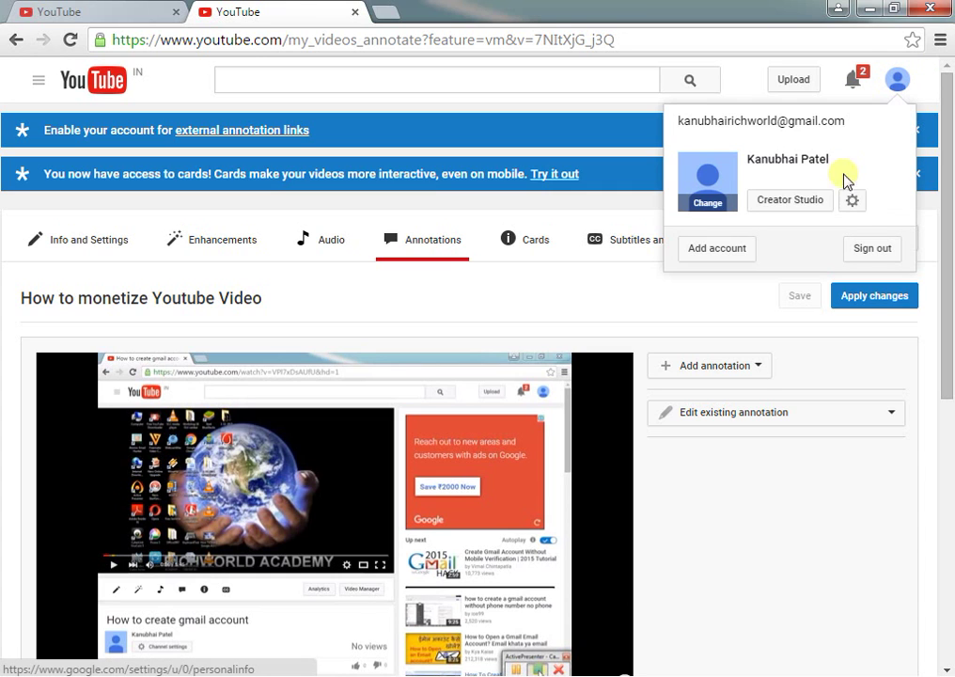
pyautogui.click(800, 215)
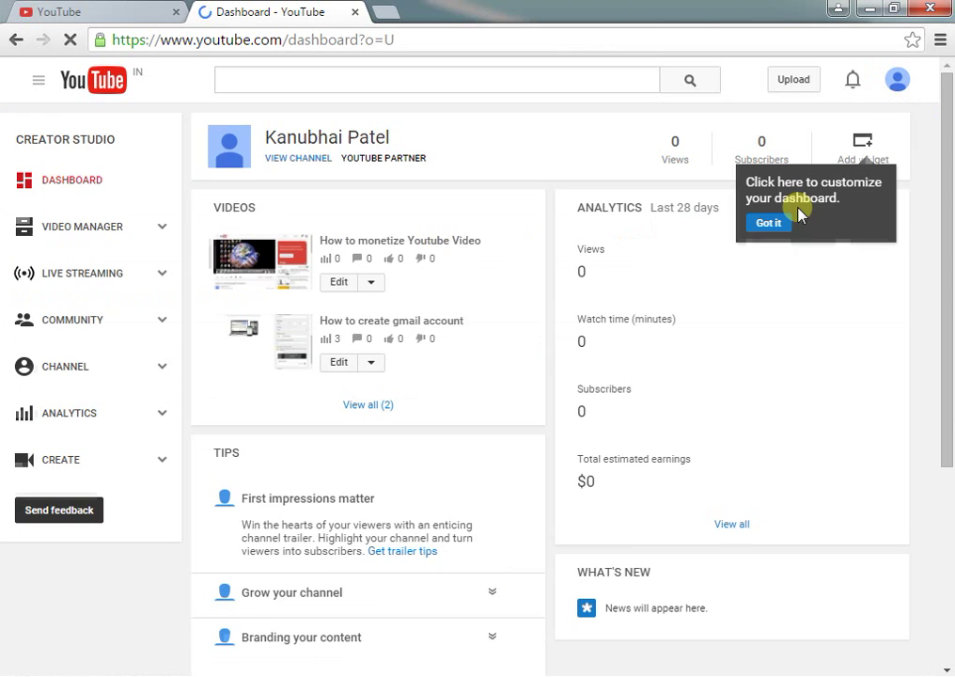
pyautogui.click(370, 282)
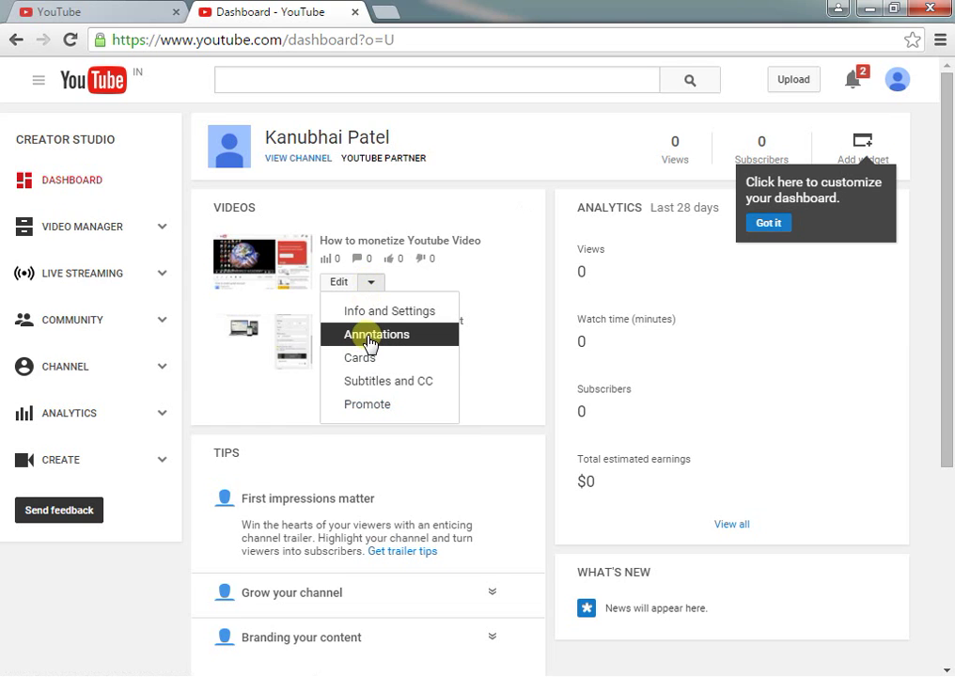
pyautogui.click(371, 336)
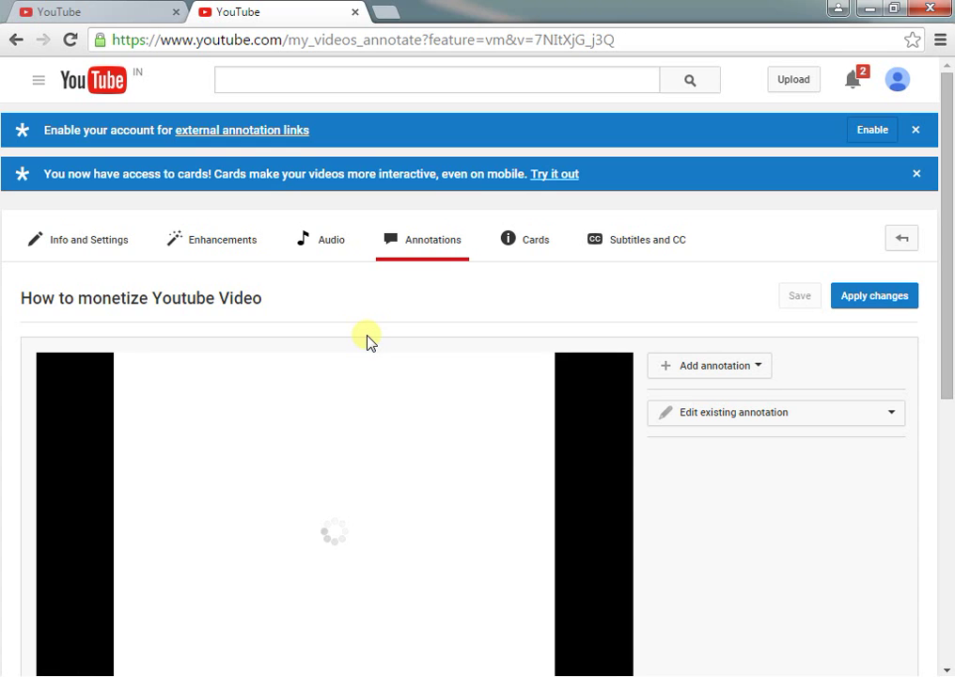
# - Add a Note annotation to the video
pyautogui.scroll(-1, 367, 342)
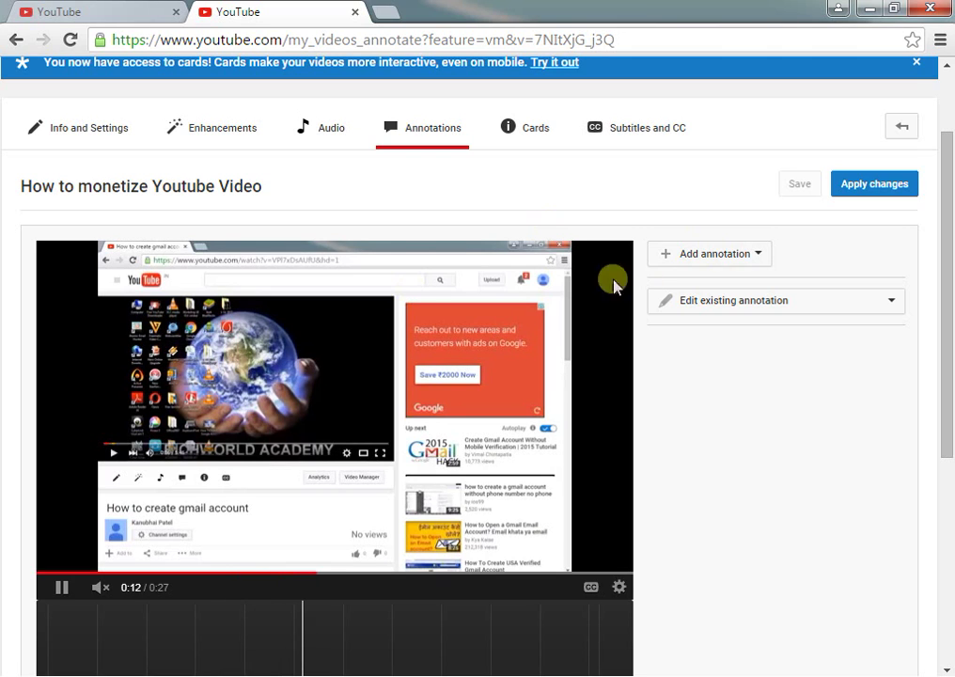
pyautogui.click(759, 262)
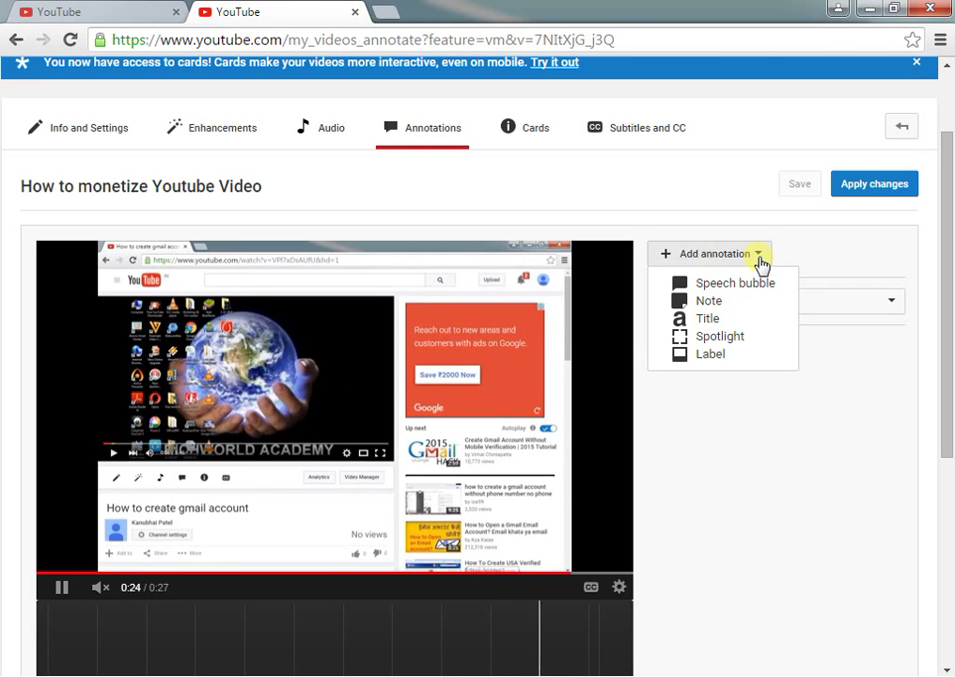
pyautogui.click(707, 302)
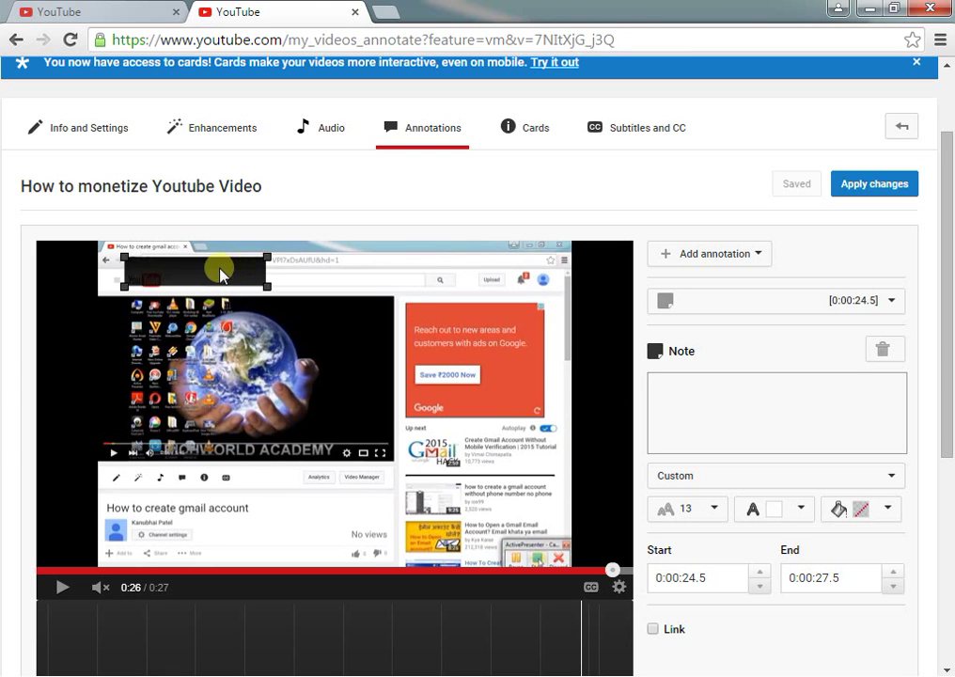
# - Move the note to the top centre of the video frame, enlarge it, and give it a yellow background
pyautogui.moveTo(220, 270)
pyautogui.mouseDown()
pyautogui.moveTo(385, 270)
pyautogui.moveTo(420, 277)
pyautogui.moveTo(475, 311)
pyautogui.moveTo(420, 303)
pyautogui.moveTo(422, 290)
pyautogui.moveTo(373, 274)
pyautogui.moveTo(352, 279)
pyautogui.moveTo(381, 277)
pyautogui.moveTo(356, 272)
pyautogui.moveTo(352, 284)
pyautogui.mouseUp()
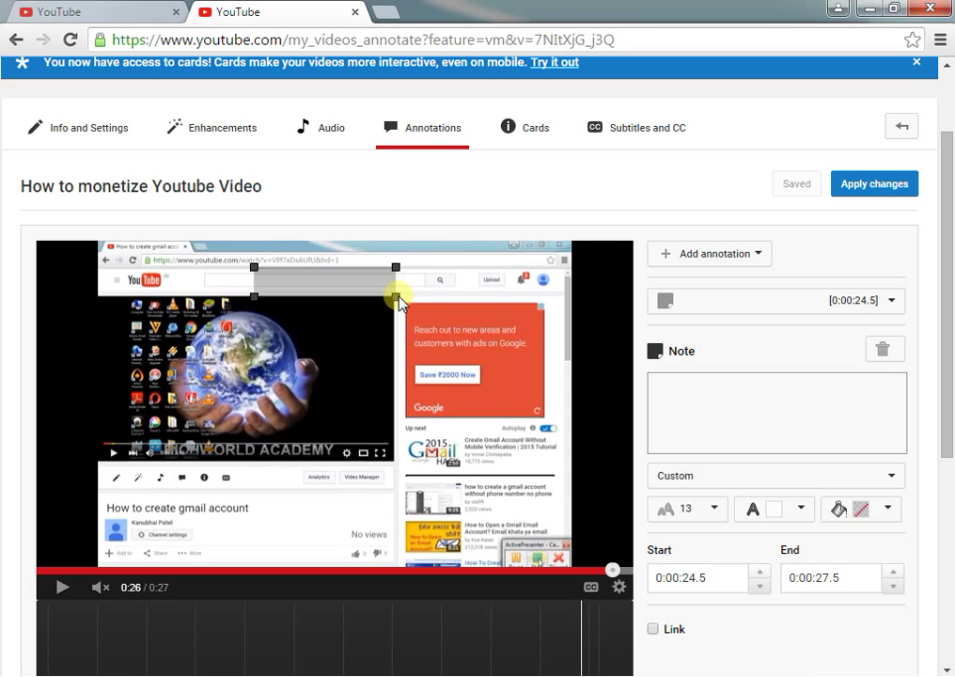
pyautogui.moveTo(395, 300); pyautogui.dragTo(427, 321)
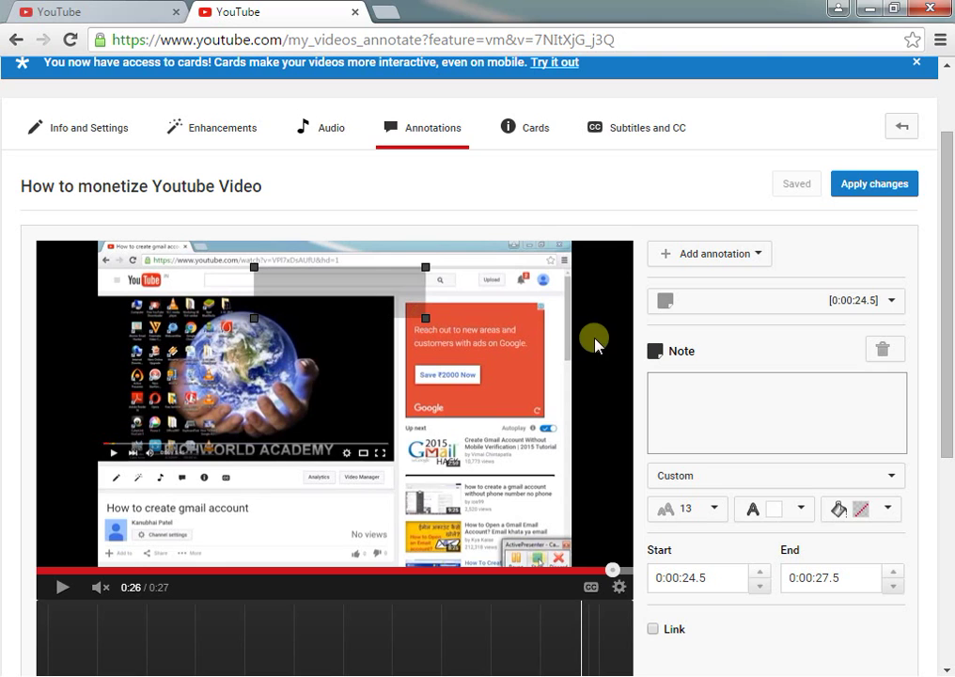
pyautogui.click(886, 510)
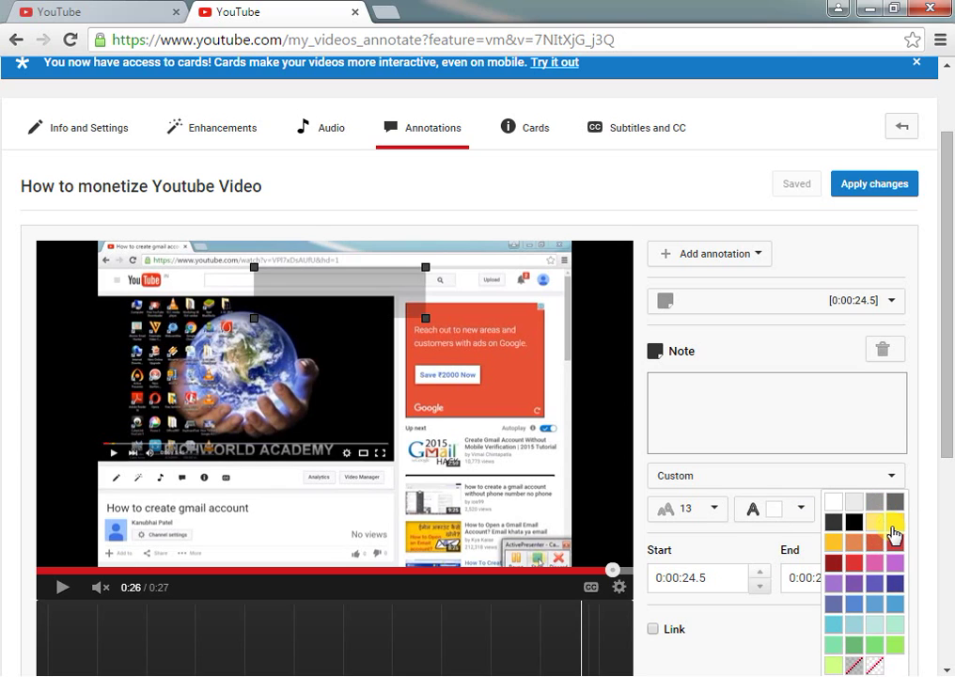
pyautogui.click(889, 522)
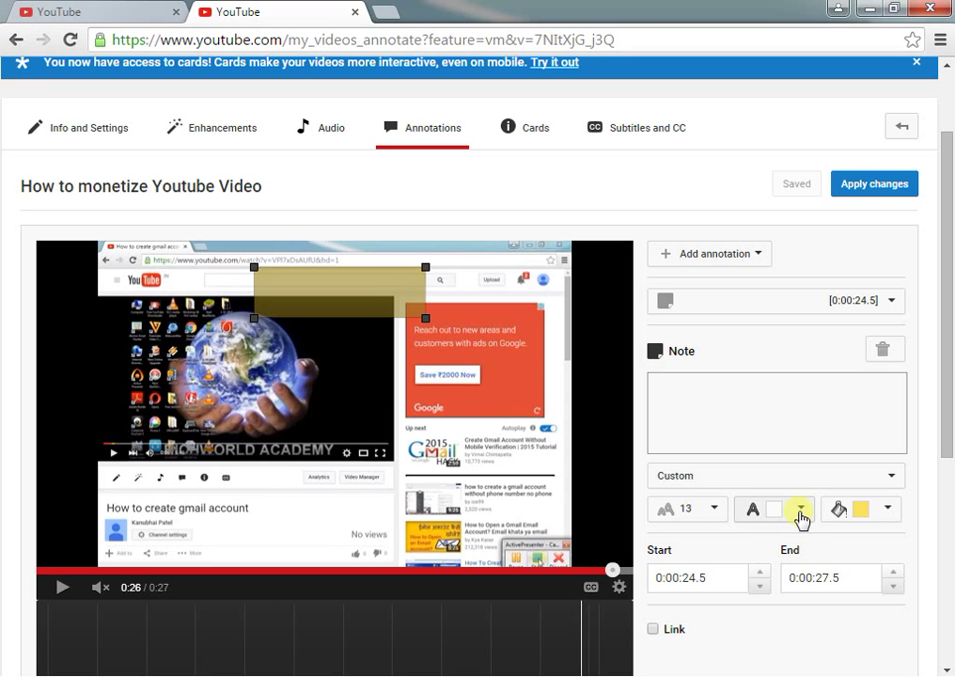
# - Set the note's start time to 0:00:15.2
pyautogui.click(761, 587)
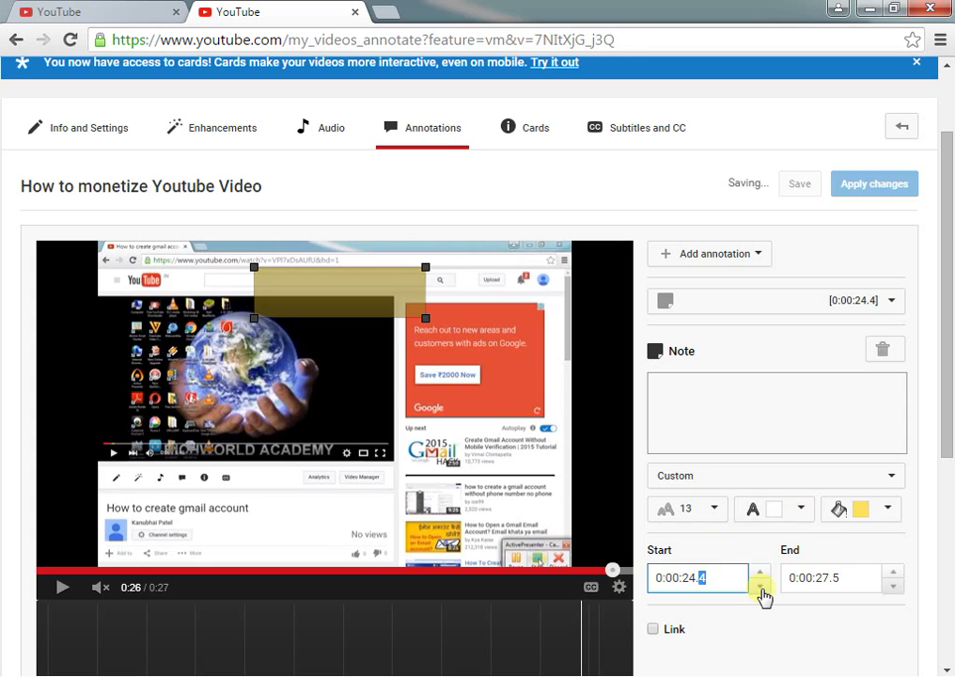
pyautogui.click(760, 587)
pyautogui.click(760, 586)
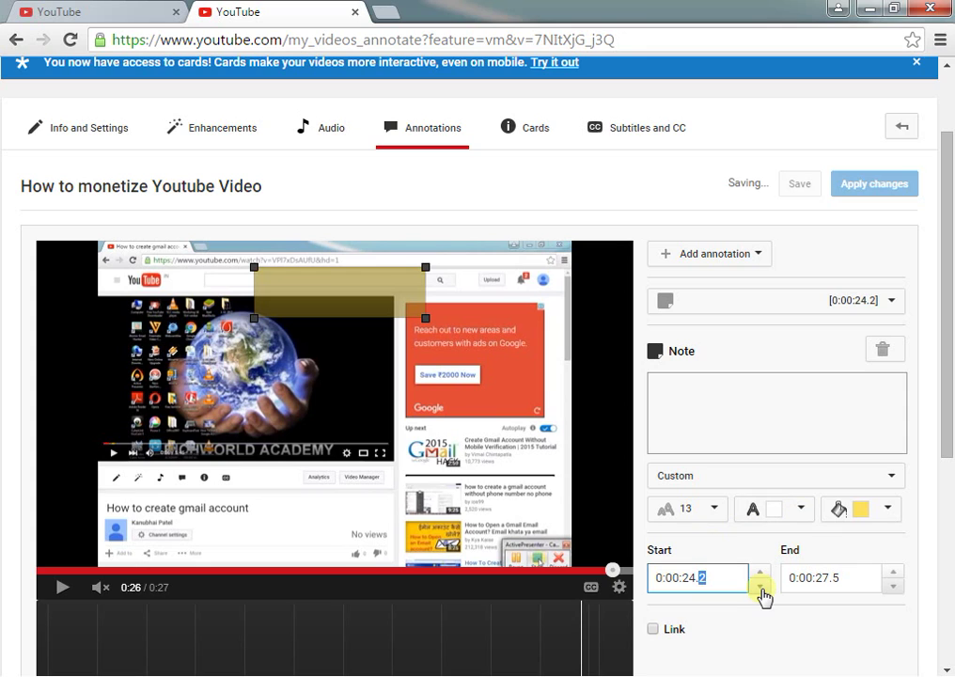
pyautogui.click(688, 579)
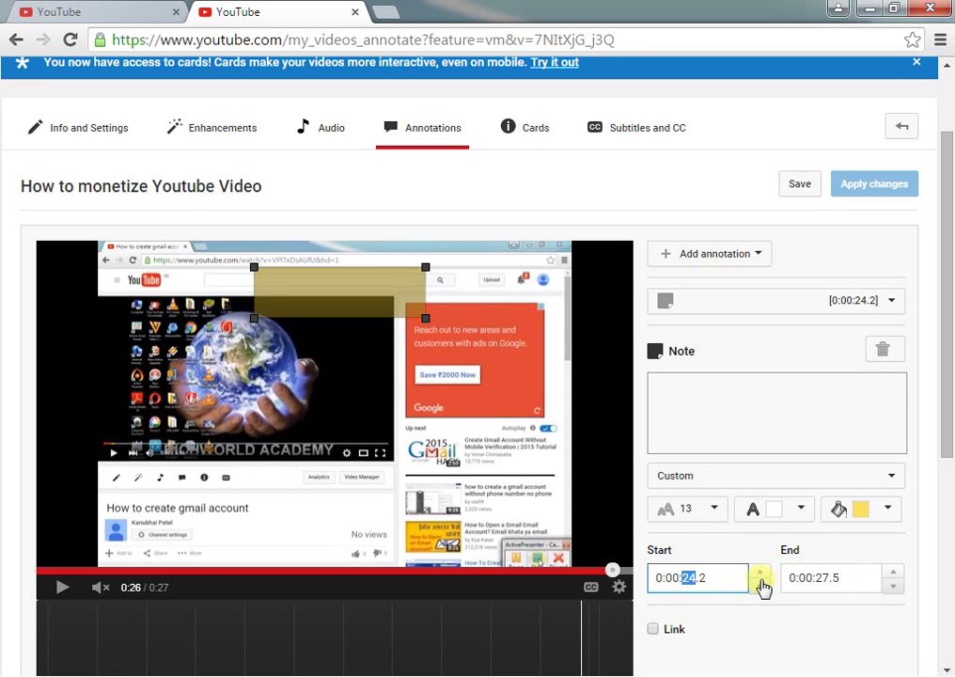
pyautogui.write('15')
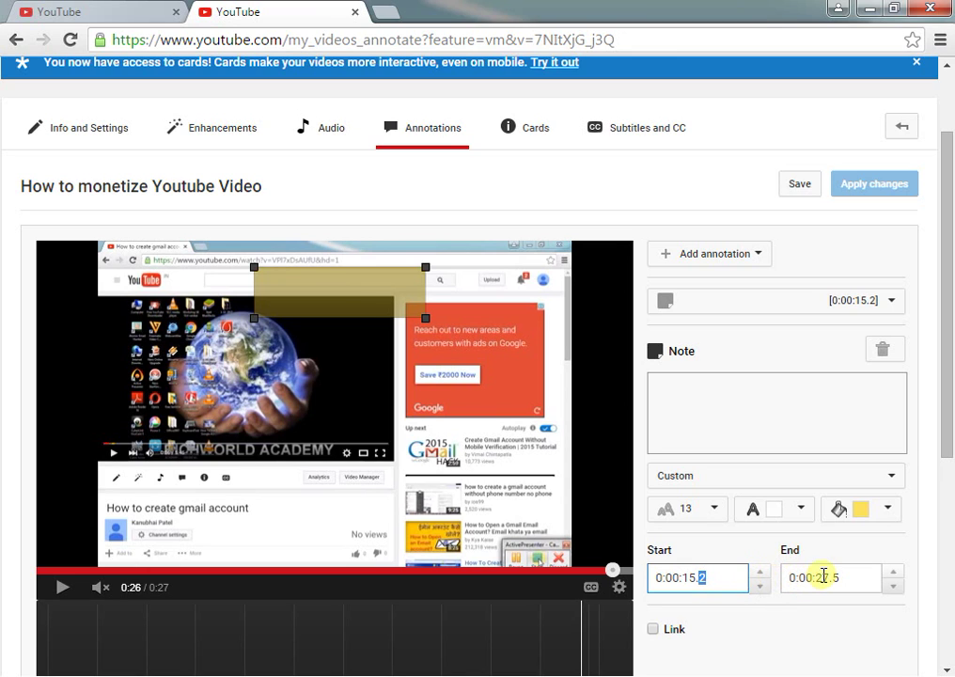
pyautogui.press('Tab')
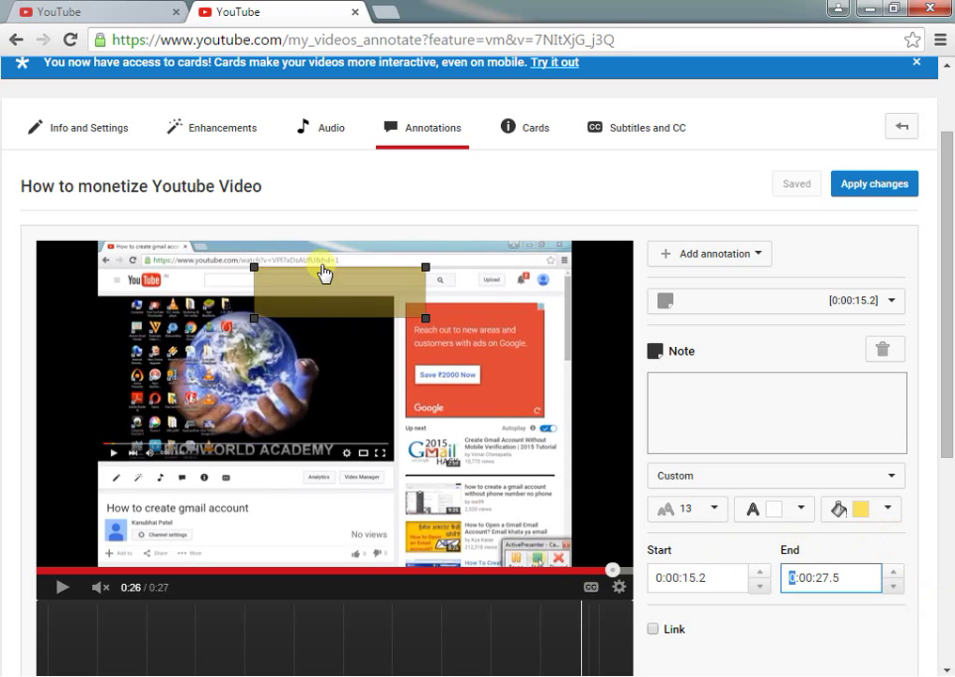
# - Place the note over the upper-right corner of the recorded screen and enter the text "Please share and subscribe"
pyautogui.moveTo(320, 287)
pyautogui.mouseDown()
pyautogui.moveTo(505, 237)
pyautogui.moveTo(504, 279)
pyautogui.moveTo(527, 256)
pyautogui.mouseUp()
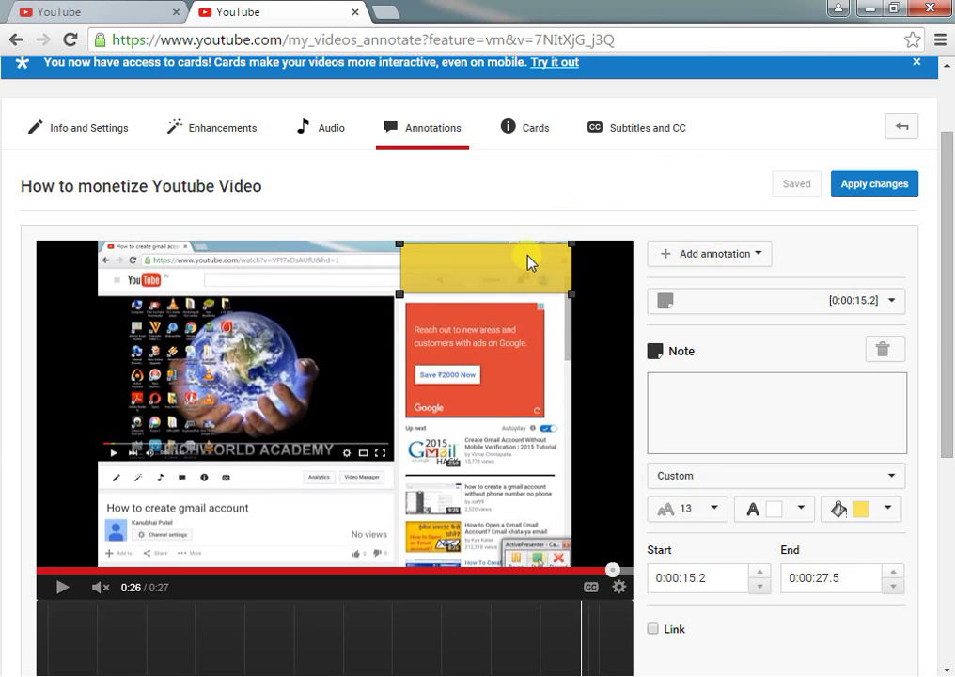
pyautogui.click(694, 379)
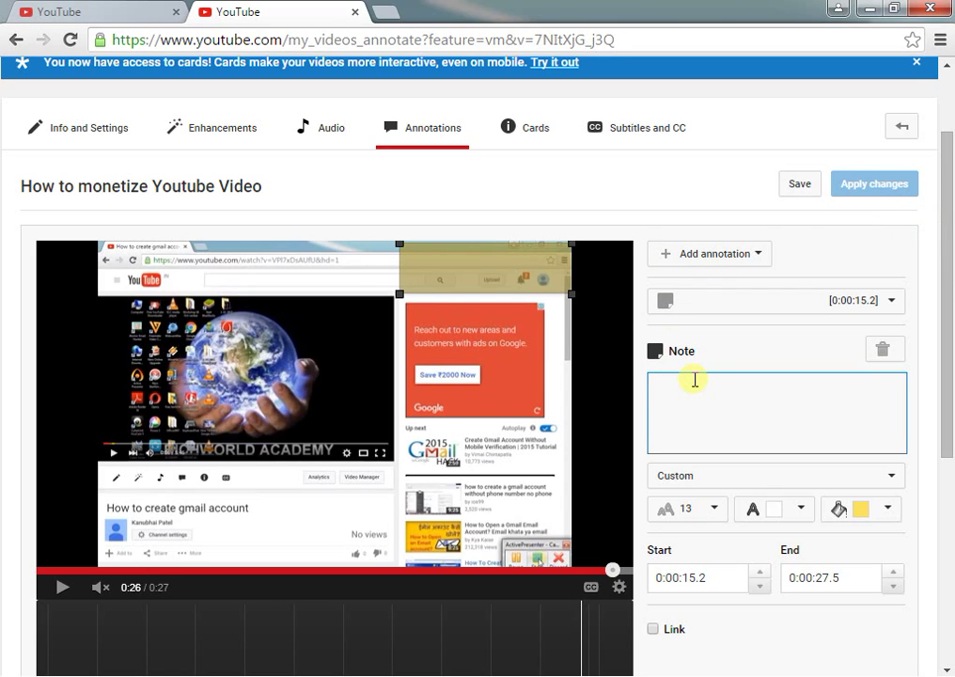
pyautogui.write('ap')
pyautogui.press('BackSpace')
pyautogui.press('BackSpace')
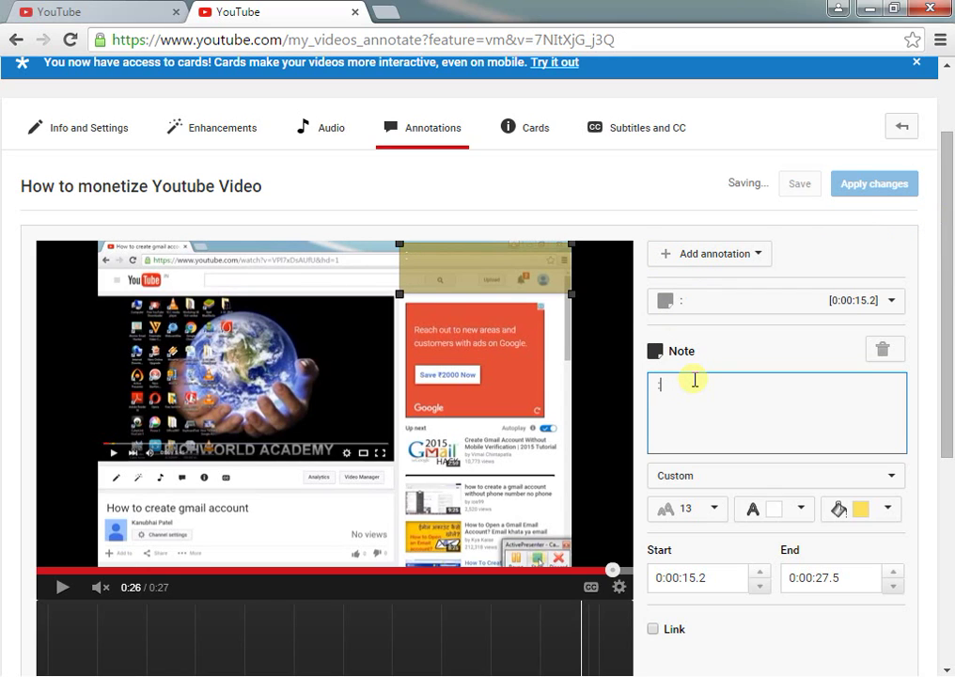
pyautogui.write('Pleas')
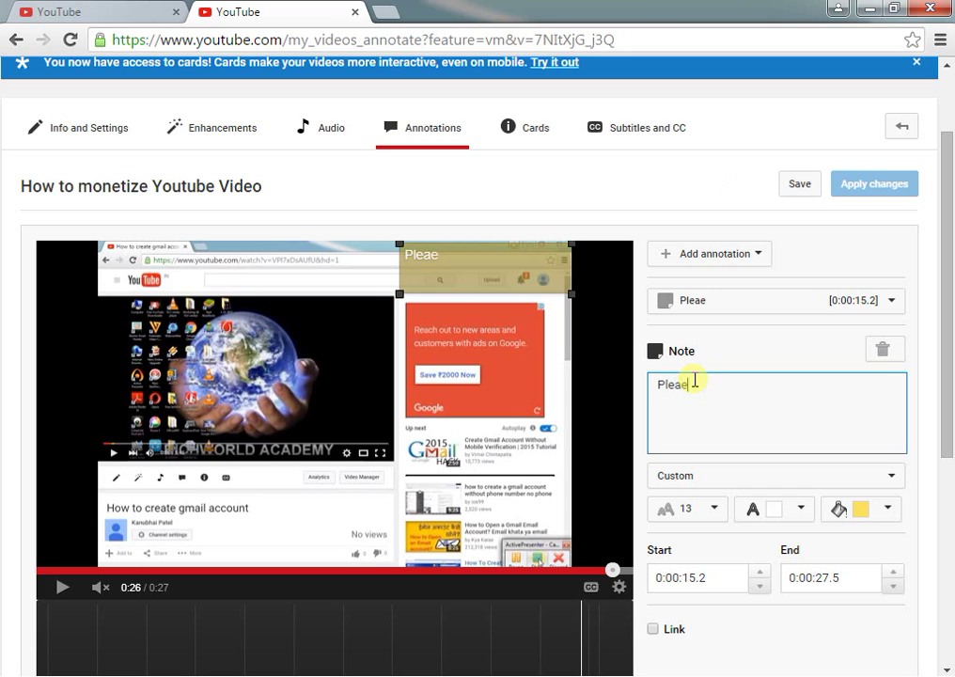
pyautogui.press('BackSpace')
pyautogui.write('se shared')
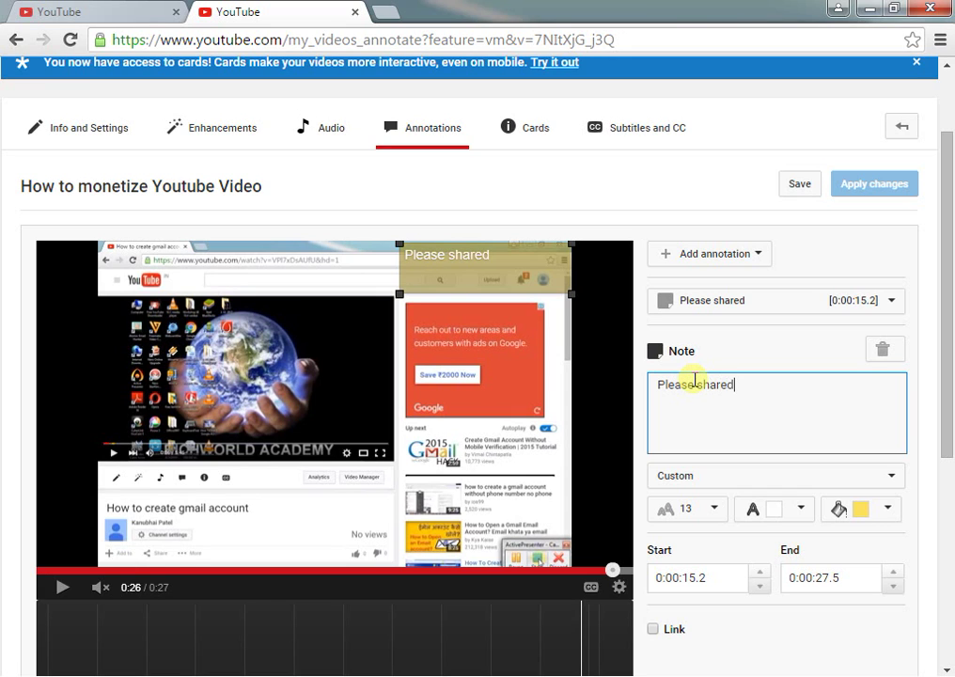
pyautogui.press('BackSpace')
pyautogui.write('and subscribe')
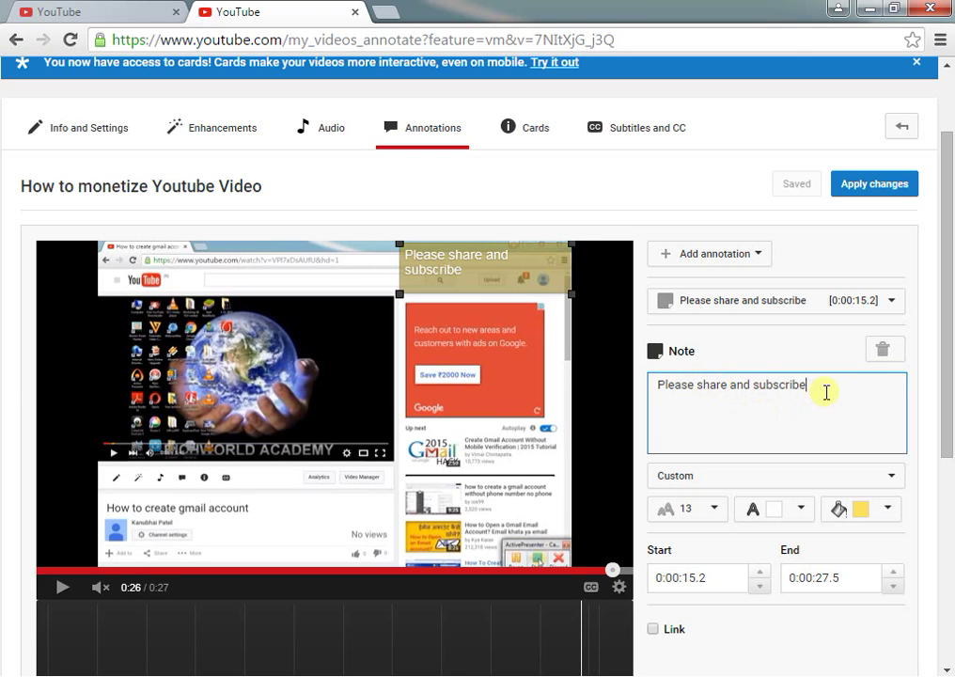
# - Set the note's text size to 16 and apply the annotation changes to the video
pyautogui.moveTo(823, 386); pyautogui.dragTo(570, 444)
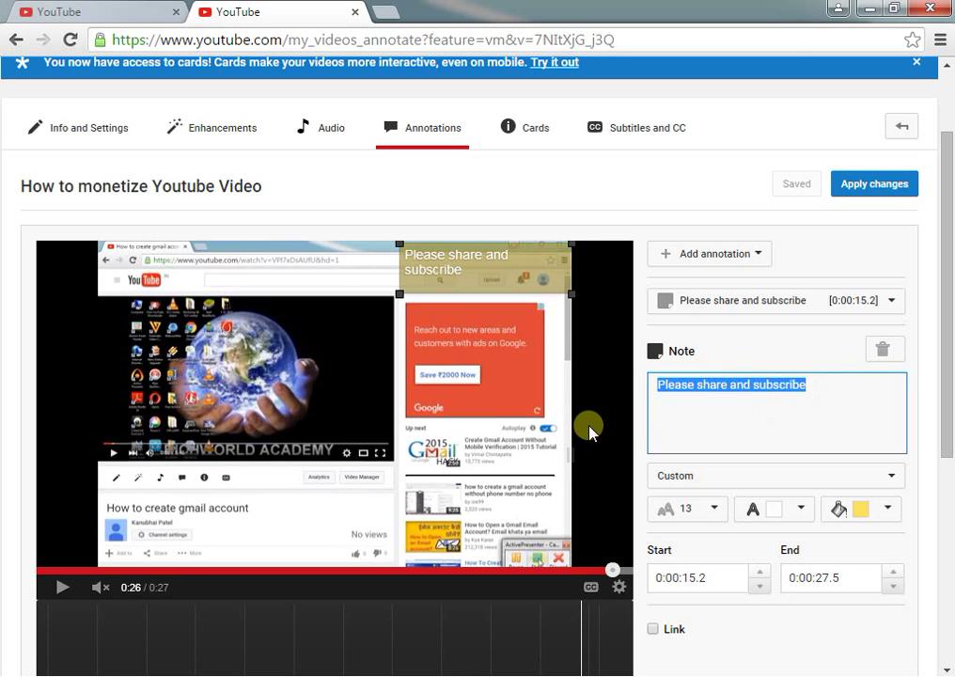
pyautogui.click(715, 509)
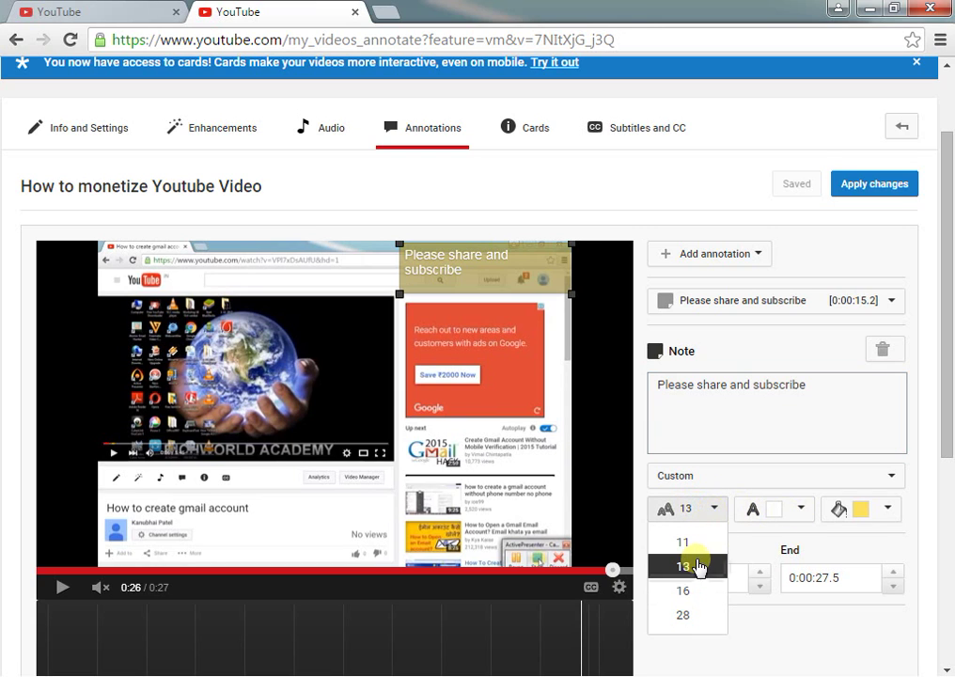
pyautogui.click(697, 593)
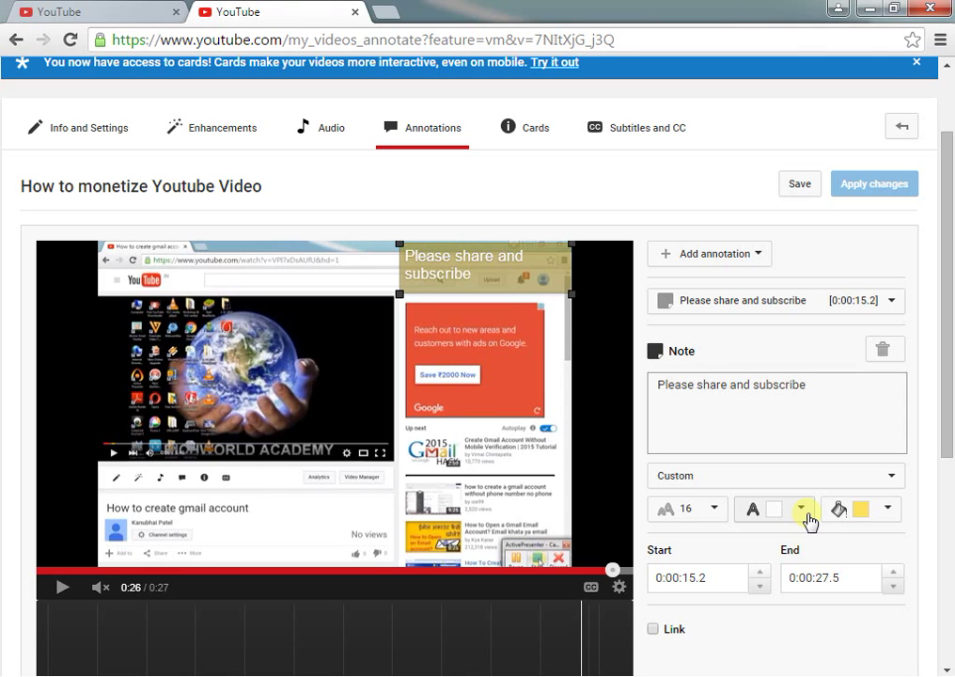
pyautogui.click(806, 409)
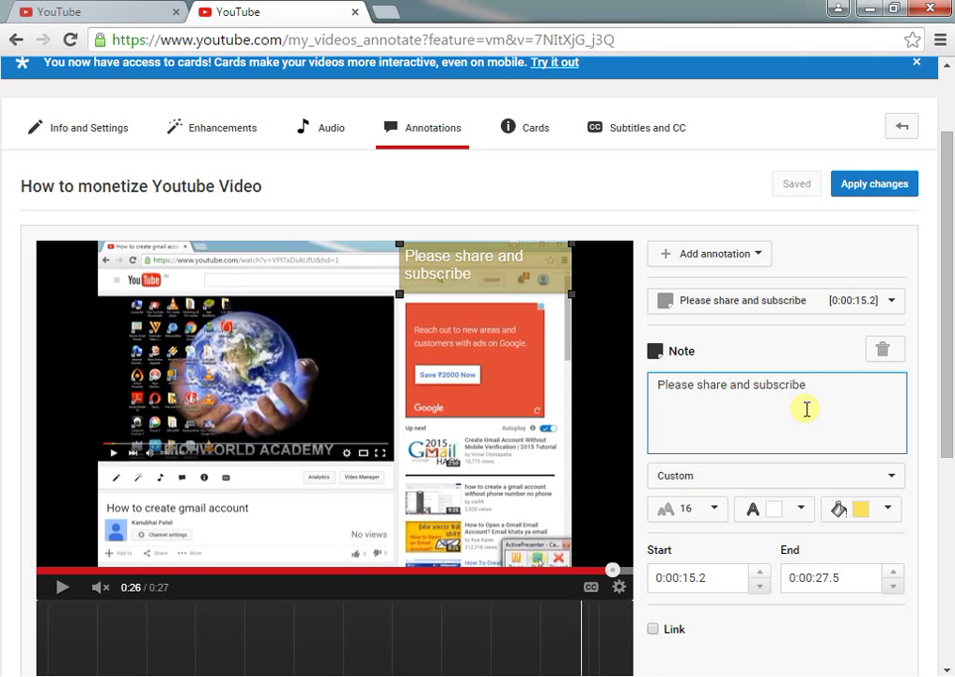
pyautogui.click(865, 183)
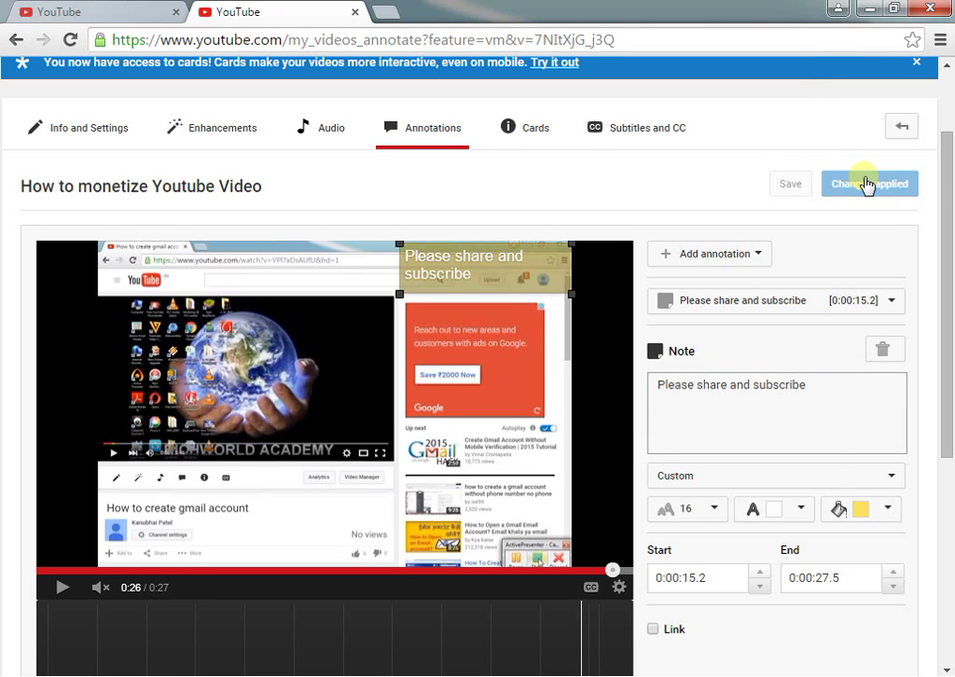
pyautogui.scroll(-3, 864, 183)
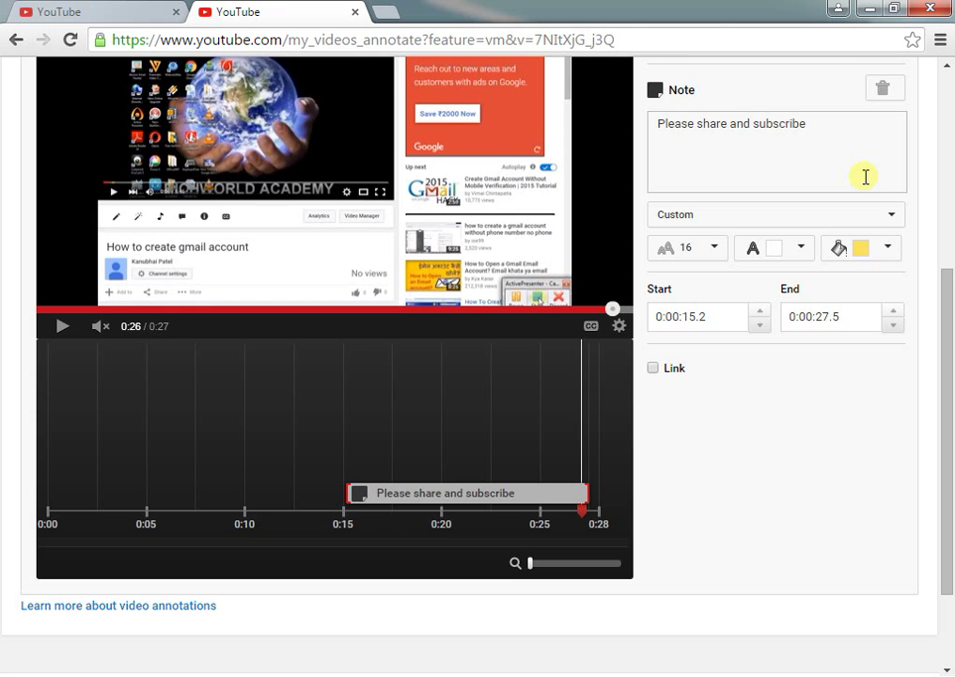
pyautogui.scroll(3, 866, 176)
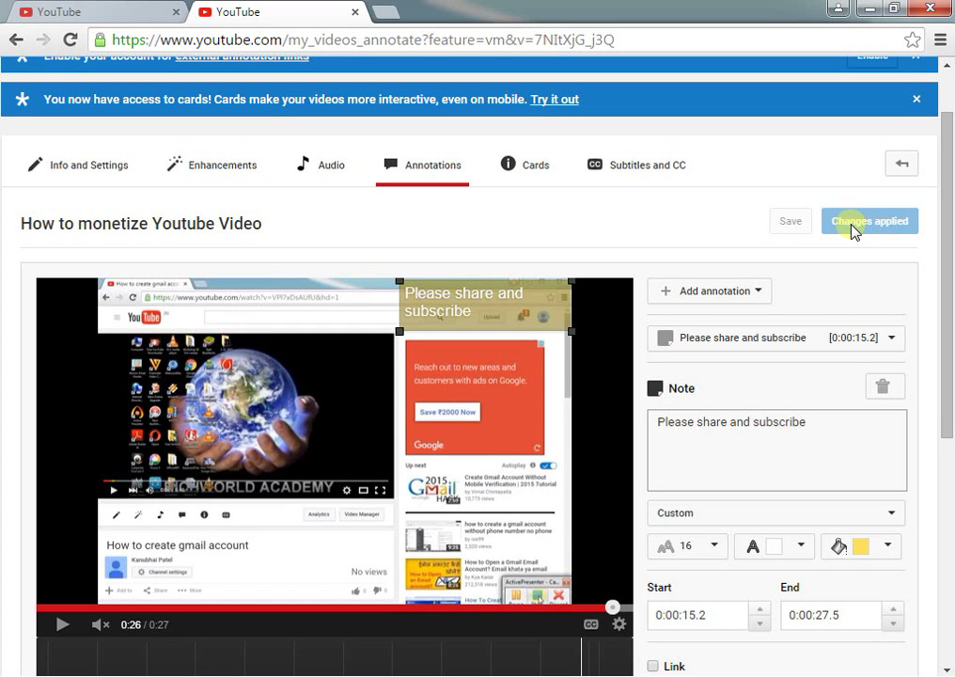
pyautogui.click(772, 470)
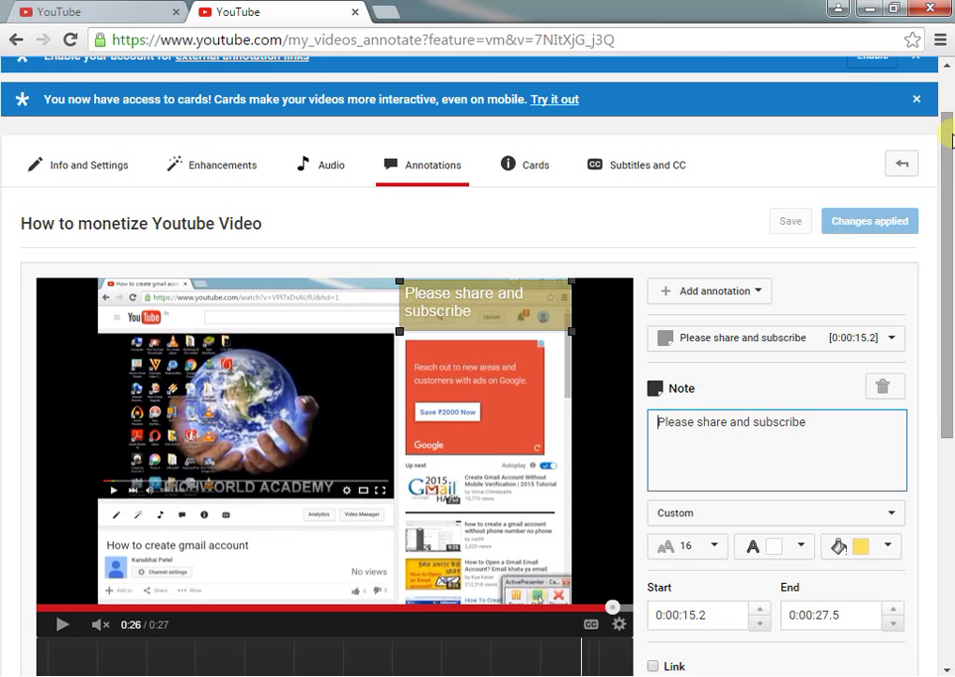
# - Play "How to monetize Youtube Video" from the Creator Studio dashboard to check the note, and pause the autoplayed video that follows
pyautogui.moveTo(947, 131); pyautogui.dragTo(940, 94)
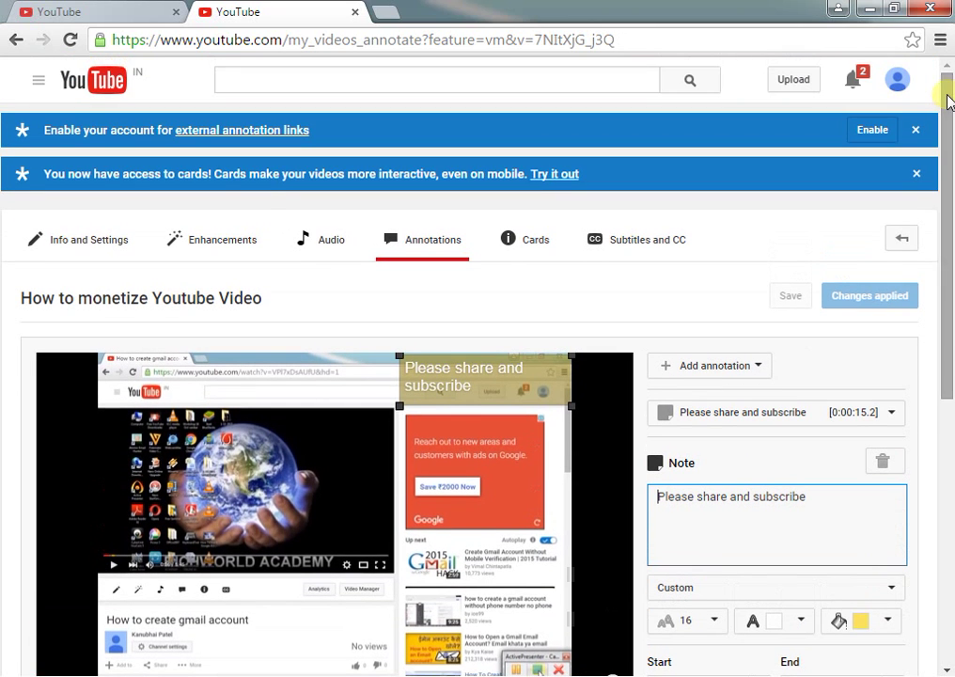
pyautogui.click(898, 83)
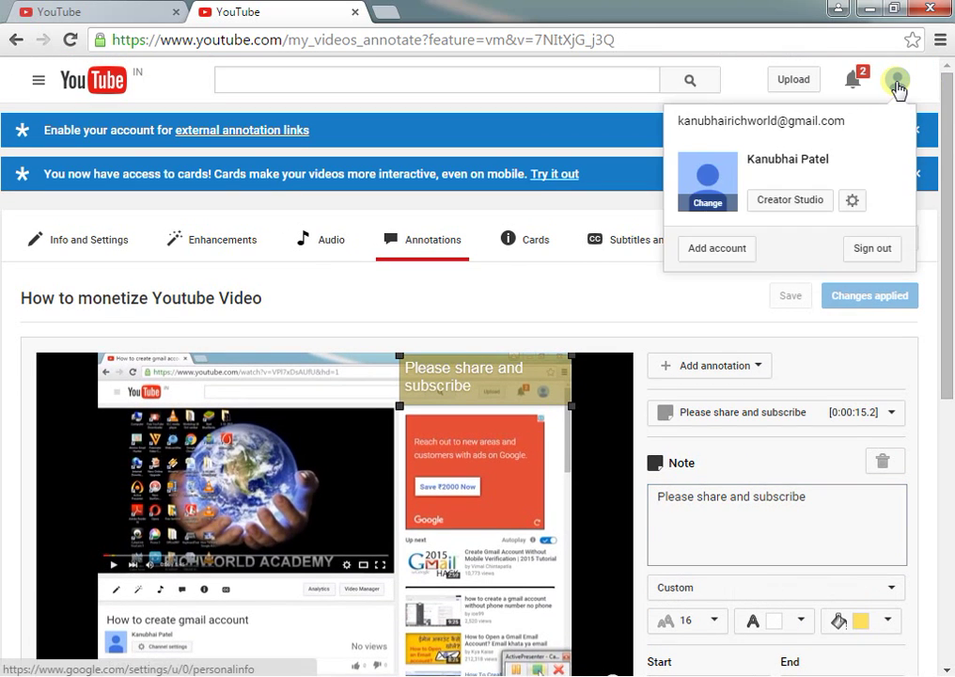
pyautogui.click(779, 213)
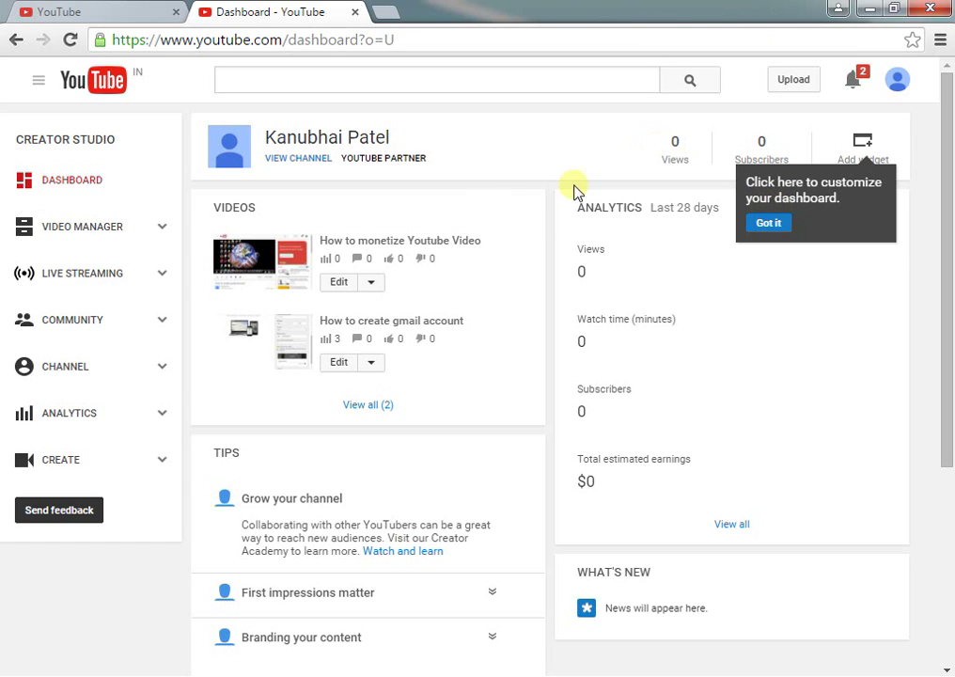
pyautogui.click(429, 250)
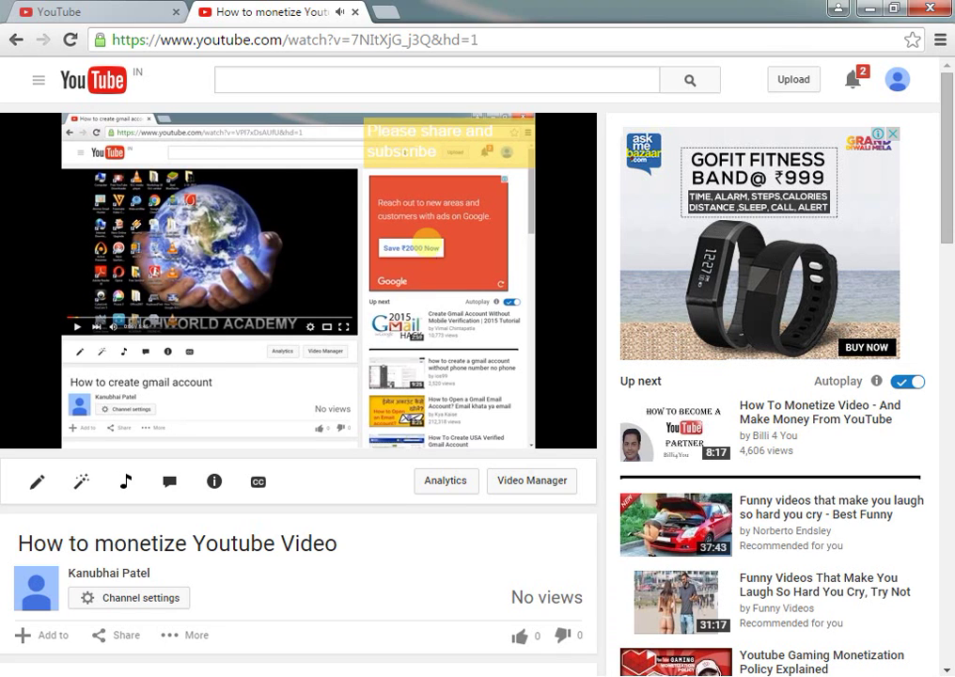
pyautogui.moveTo(214, 289)
pyautogui.moveTo(47, 304)
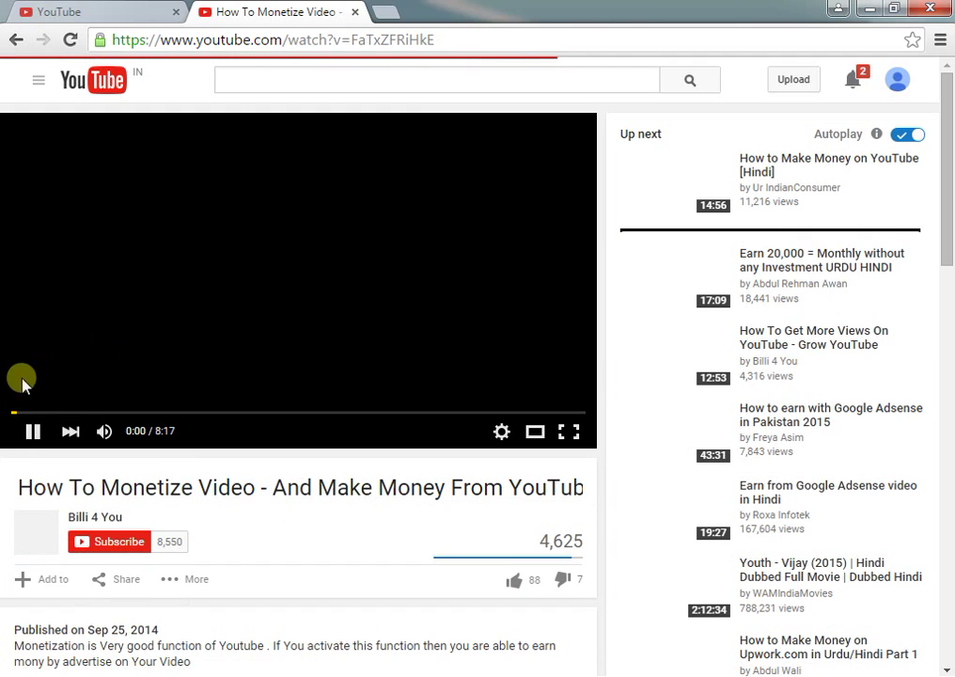
pyautogui.click(31, 431)
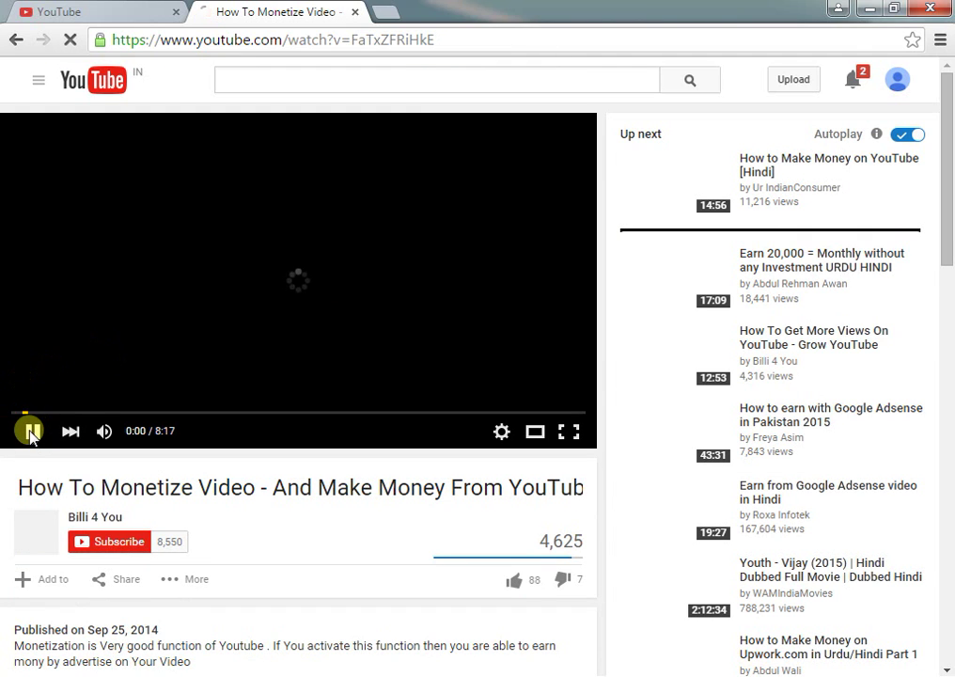